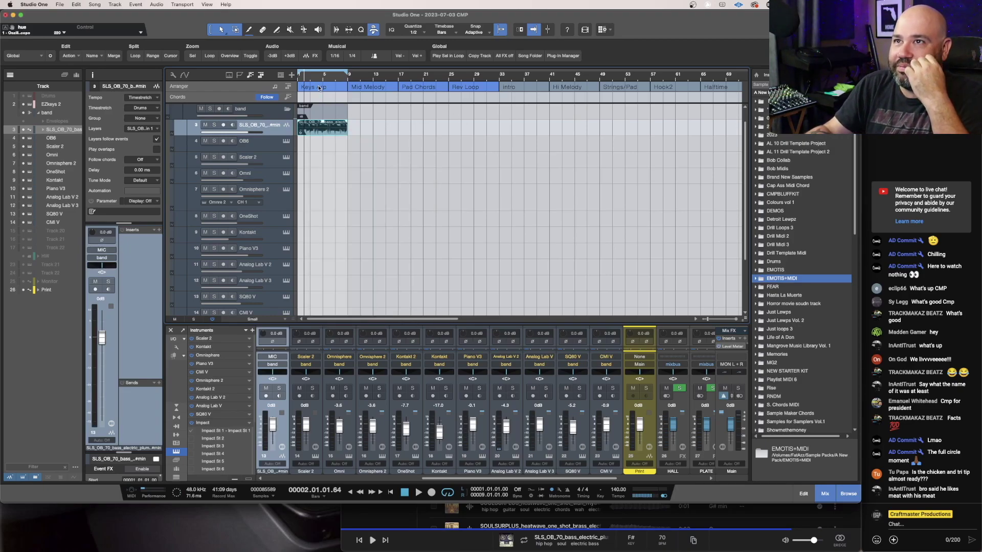
- Play back the electric bass loop in the Keys Arp section with the arrangement zoomed in on its eight bars
key("period")
left_click_drag(322, 79, 416, 94)
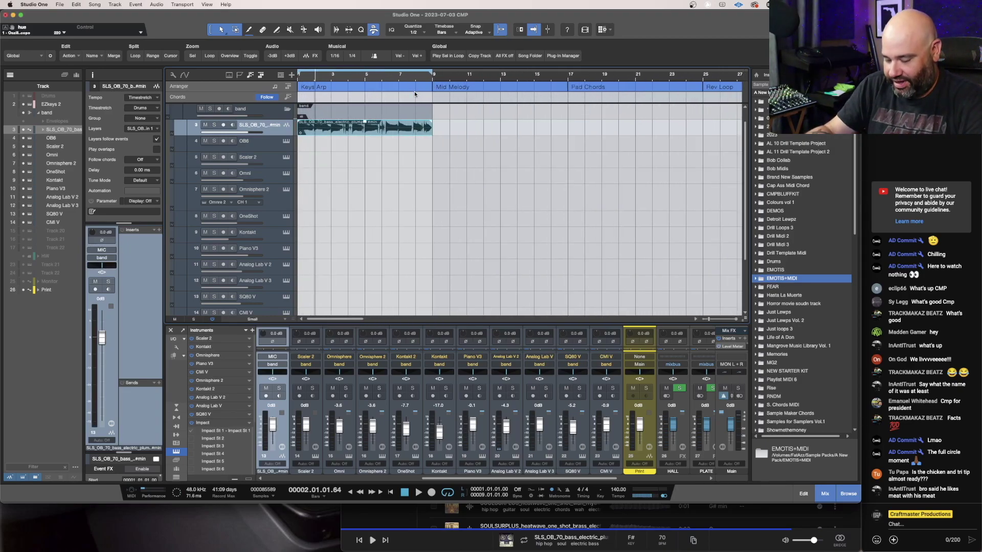
key("space")
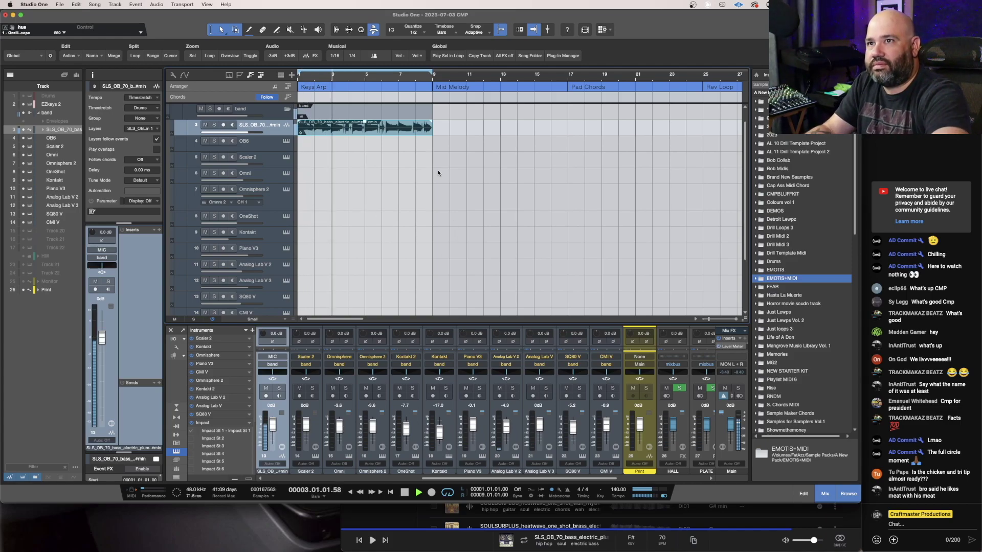
key("space")
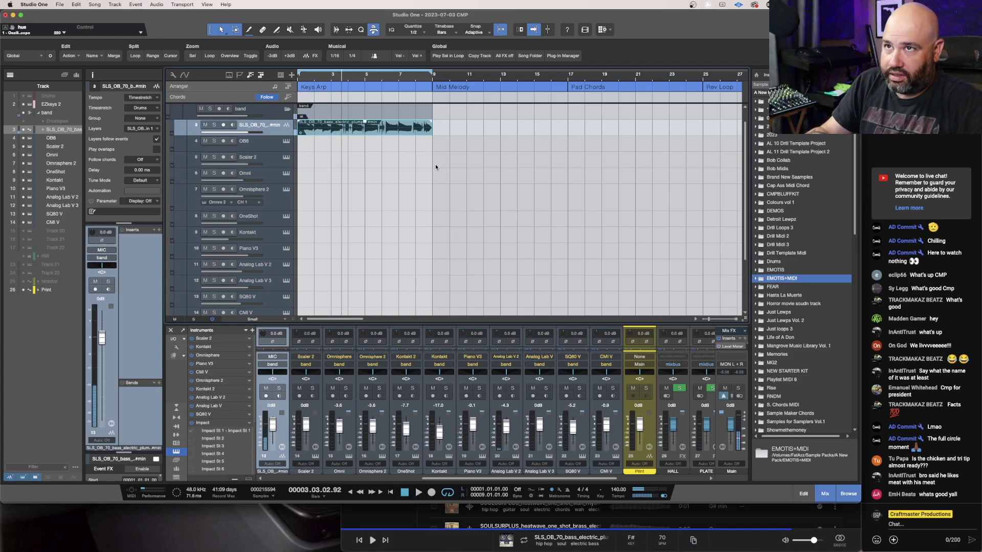
key("space")
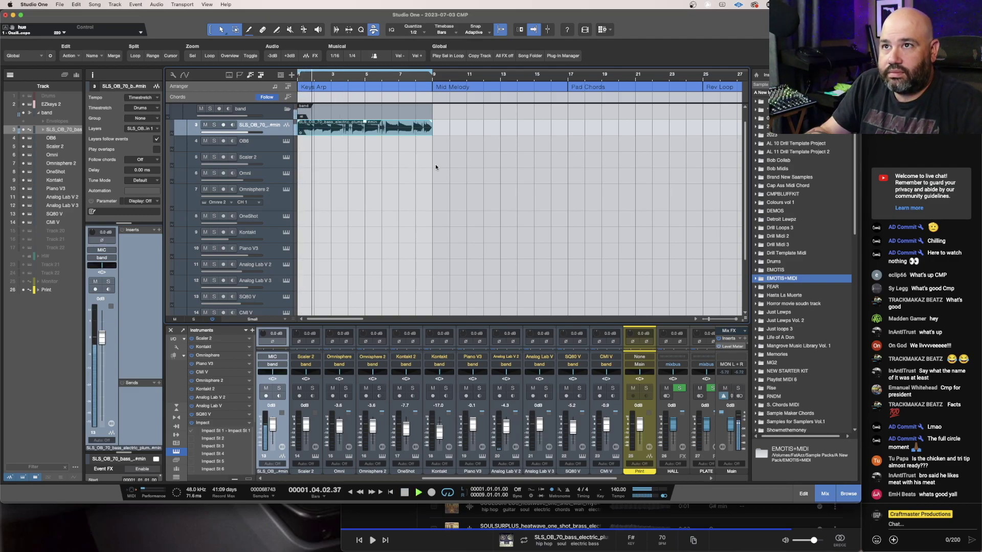
key("space")
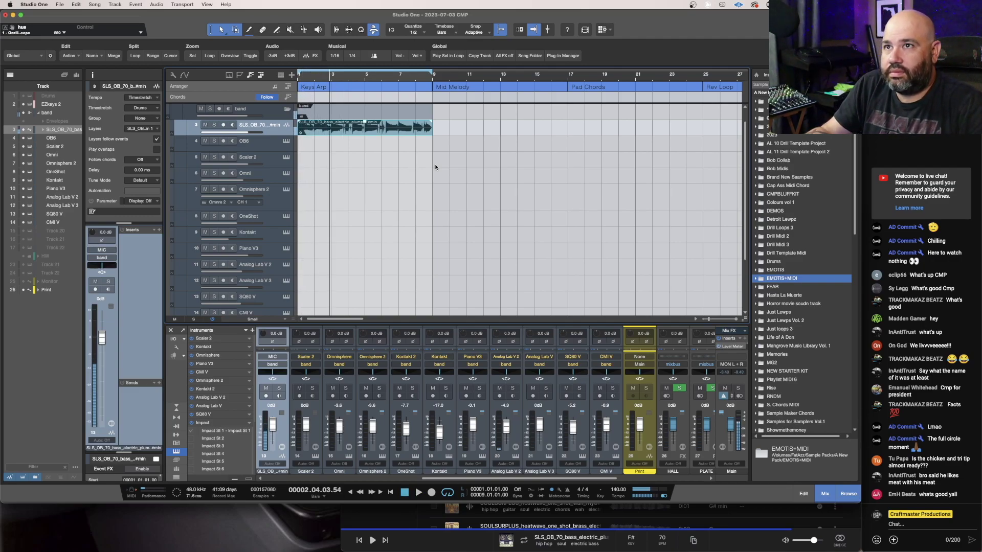
- Fill the Keys Arp section with repeated copies of the two-bar bass event
key("d")
key("d")
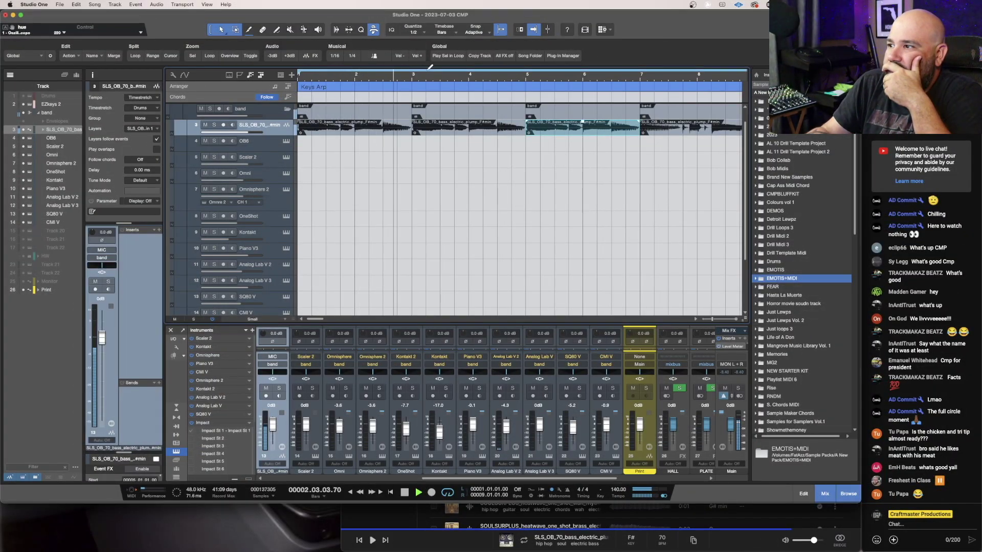
- Copy the bass loop's notes detected in Melodyne to the OB6 track as a MIDI part and play them back
scroll(409, 74, "down", 3)
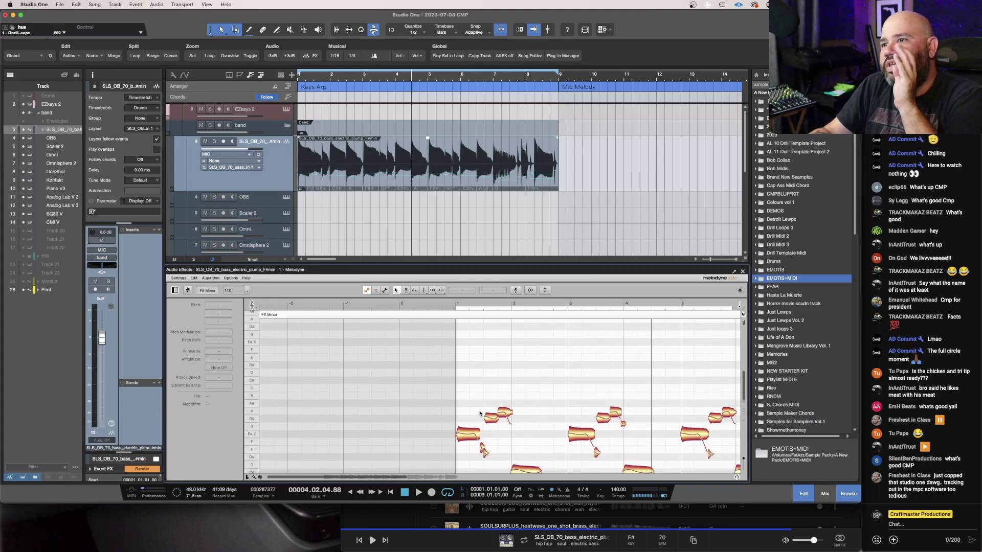
scroll(479, 433, "down", 3)
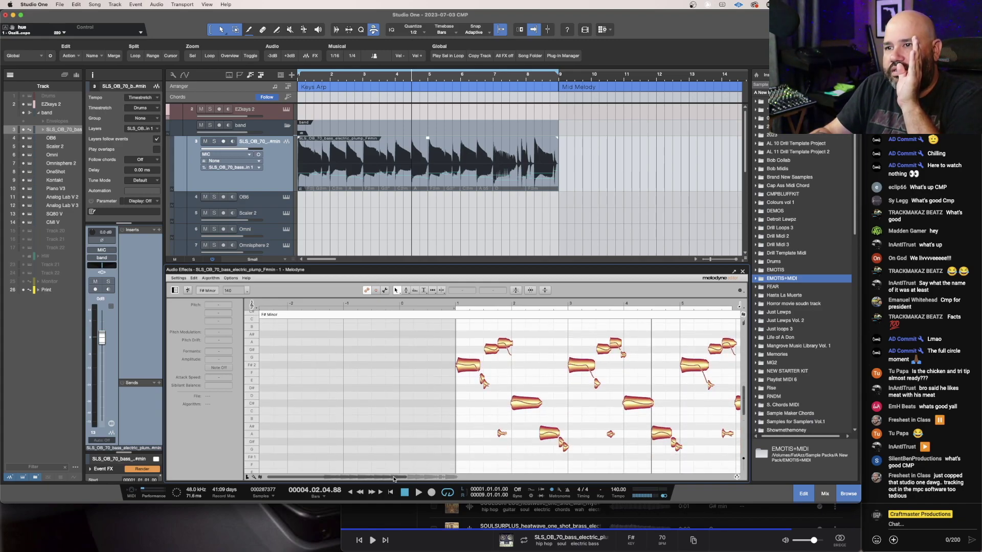
left_click_drag(394, 479, 443, 476)
scroll(477, 438, "down", 3)
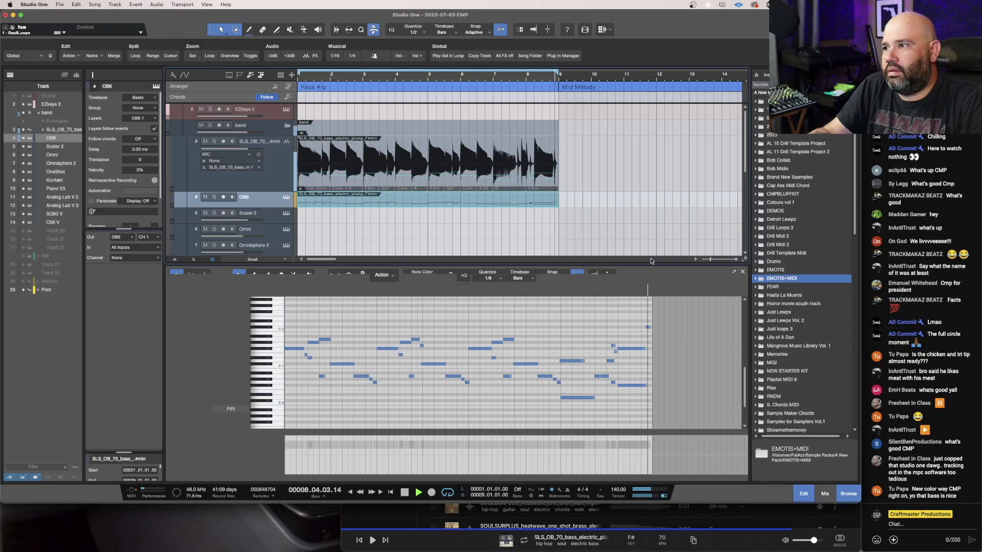
key("space")
- Switch to Splice to stop the brass one-shot preview, and return to Studio One with the Splice window closed
left_click(708, 521)
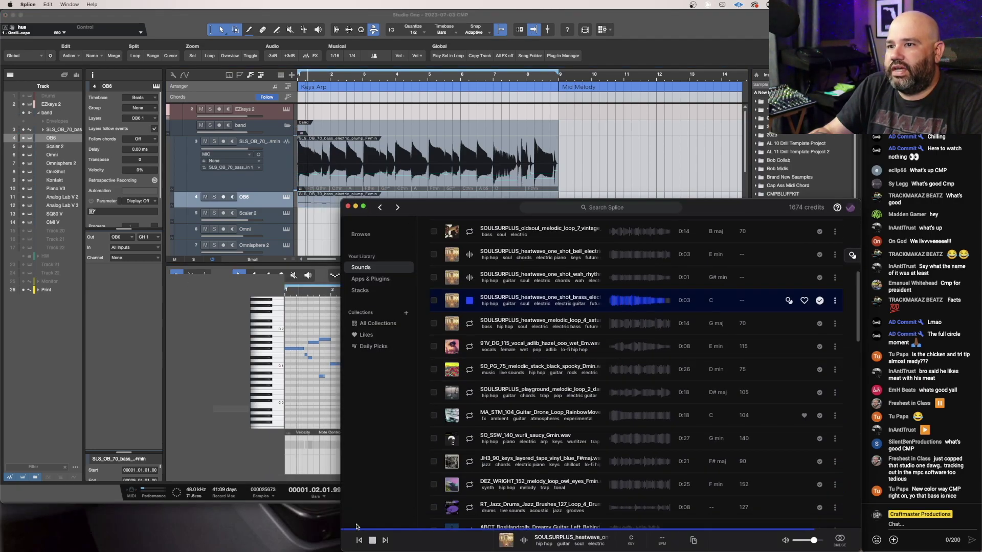
left_click(372, 540)
left_click(372, 540)
key("super+w")
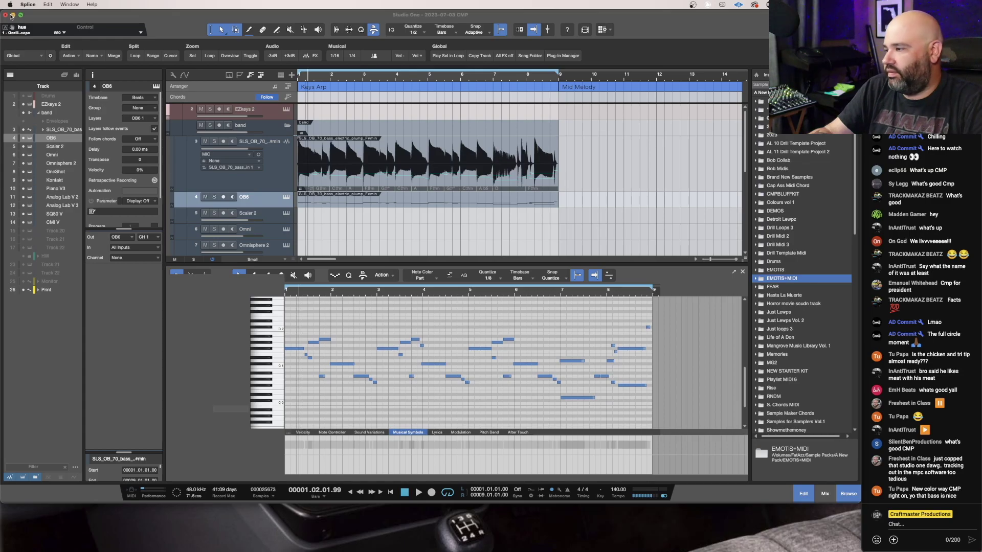
left_click(13, 15)
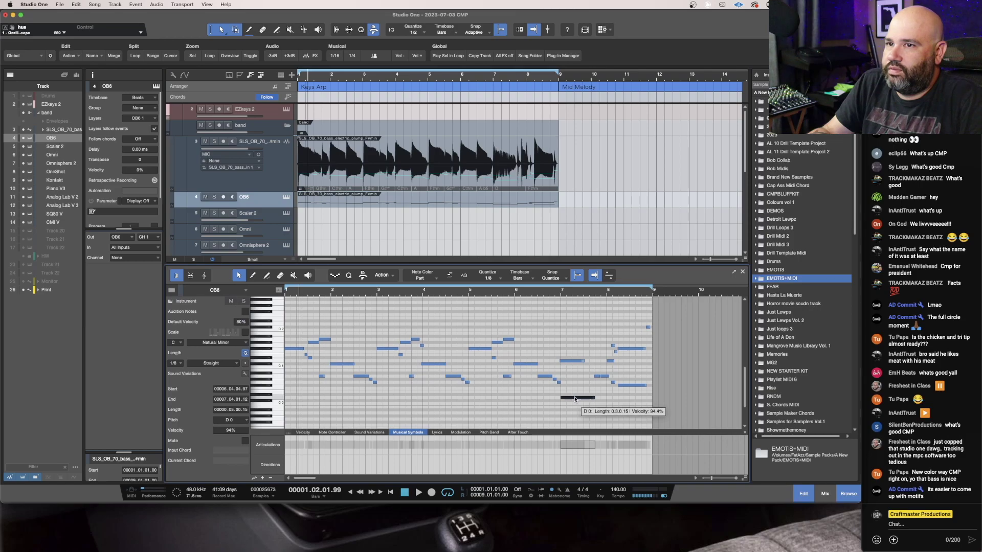
- Select the electric bass audio event and play the song briefly
left_click(481, 161)
key("space")
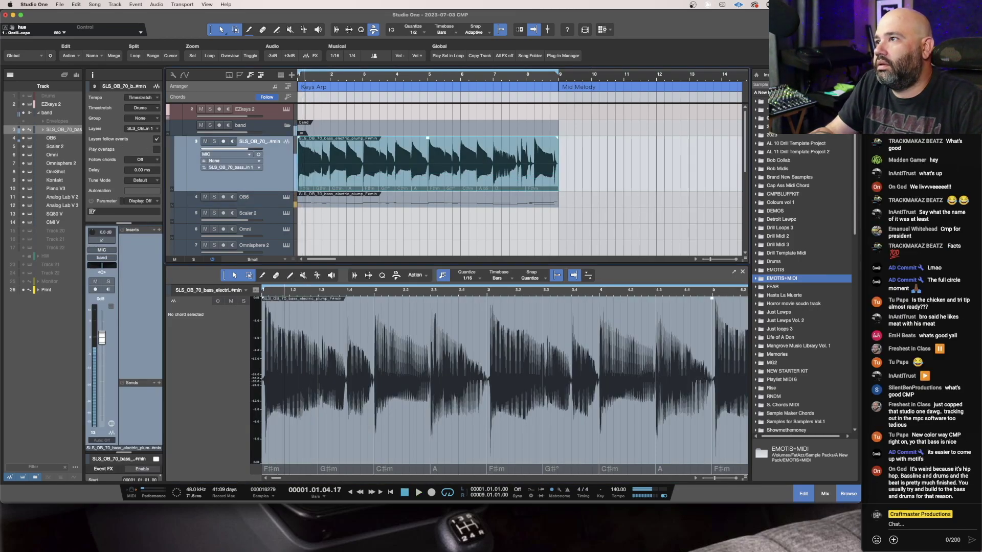
key("space")
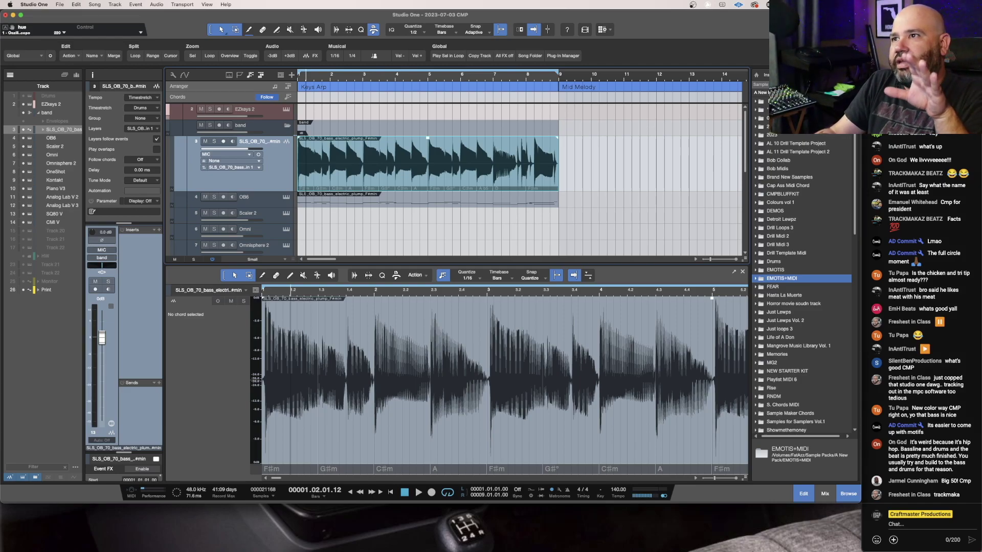
- Show the OB6 track's MIDI part in the note editor and enlarge the arrangement area above it
left_click_drag(578, 201, 320, 192)
left_click(253, 194)
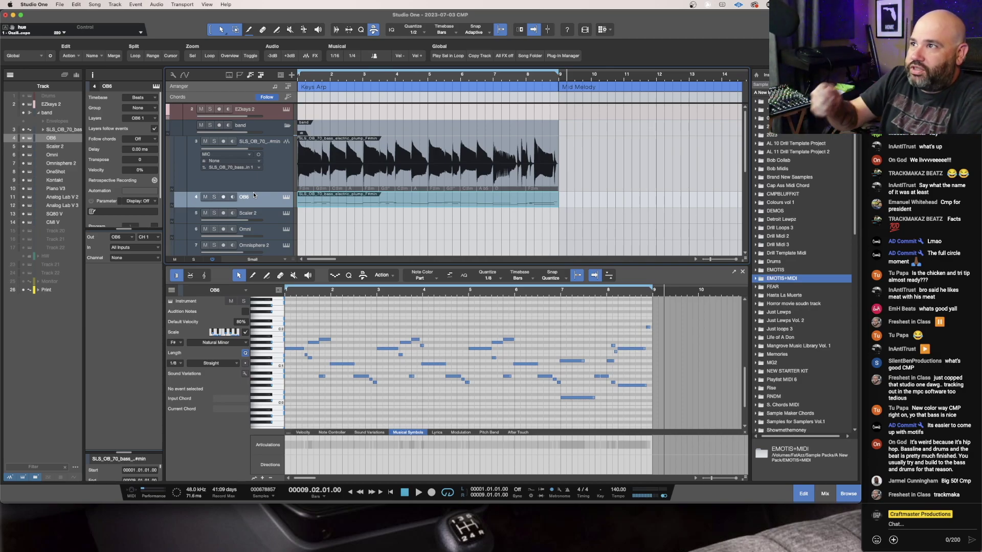
left_click(578, 195)
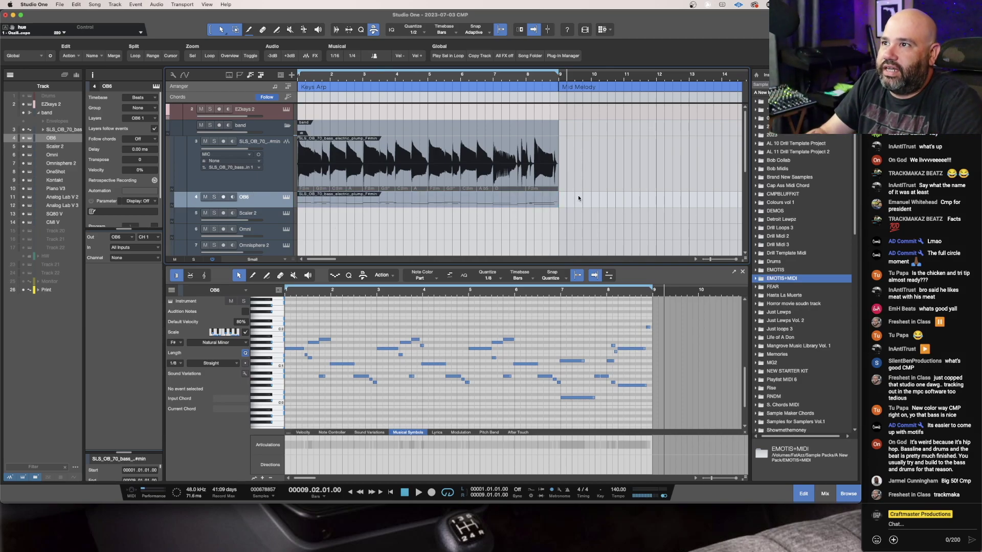
key("minus")
scroll(458, 200, "down", 1)
scroll(459, 200, "down", 2)
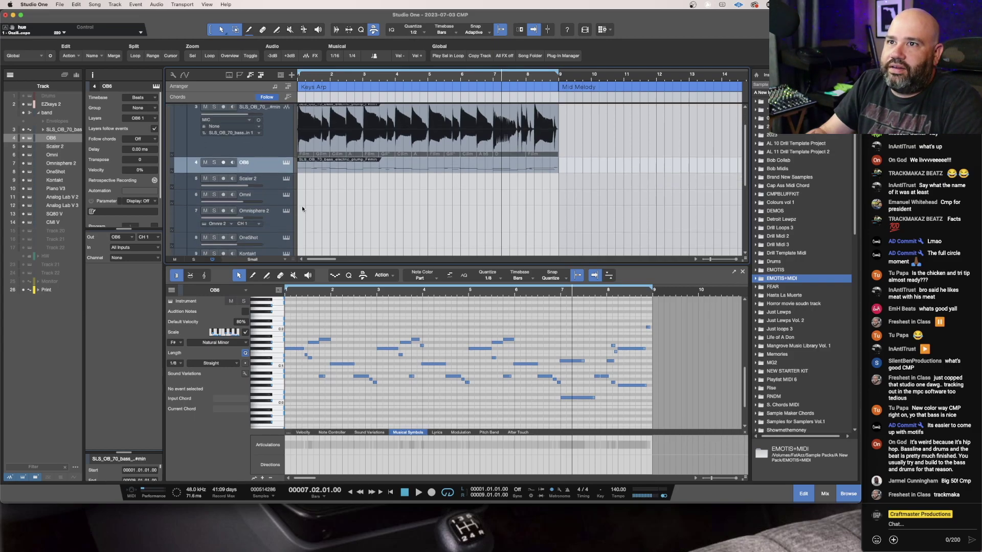
left_click_drag(347, 264, 310, 350)
scroll(406, 204, "up", 3)
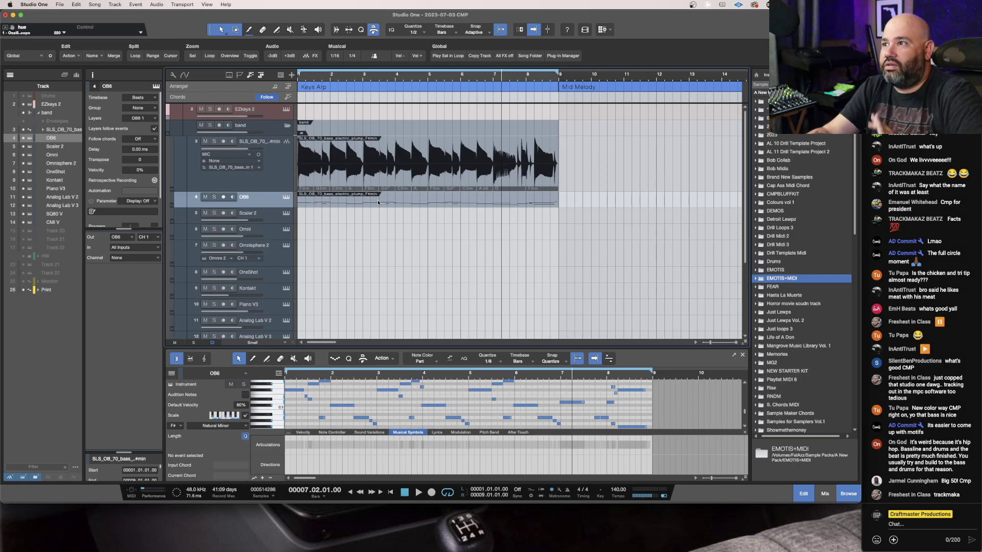
- Add SLS_OB_70_keys_strings_tremdum_Gmin.wav from Splice to a new track at bar 1, below the bass track
key("super+Tab")
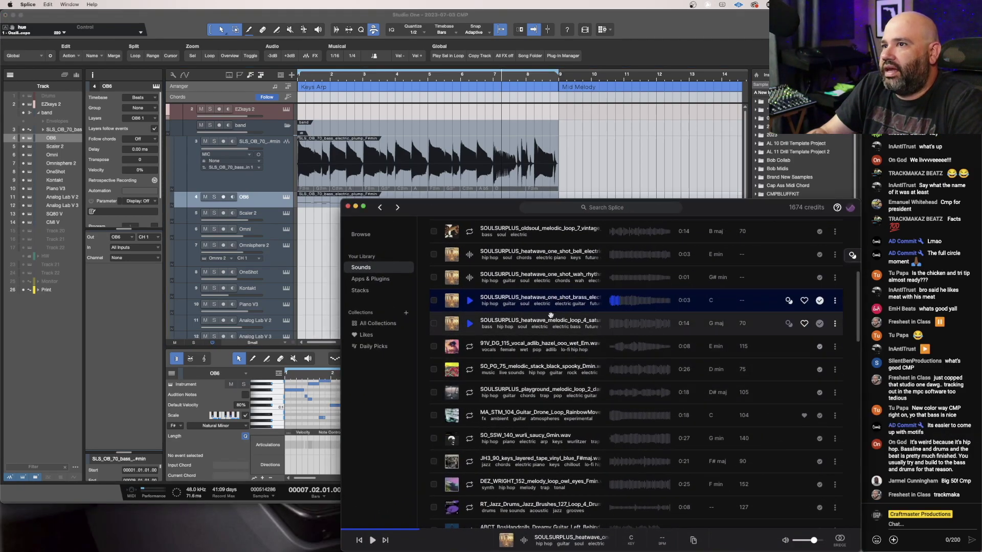
scroll(546, 305, "up", 4)
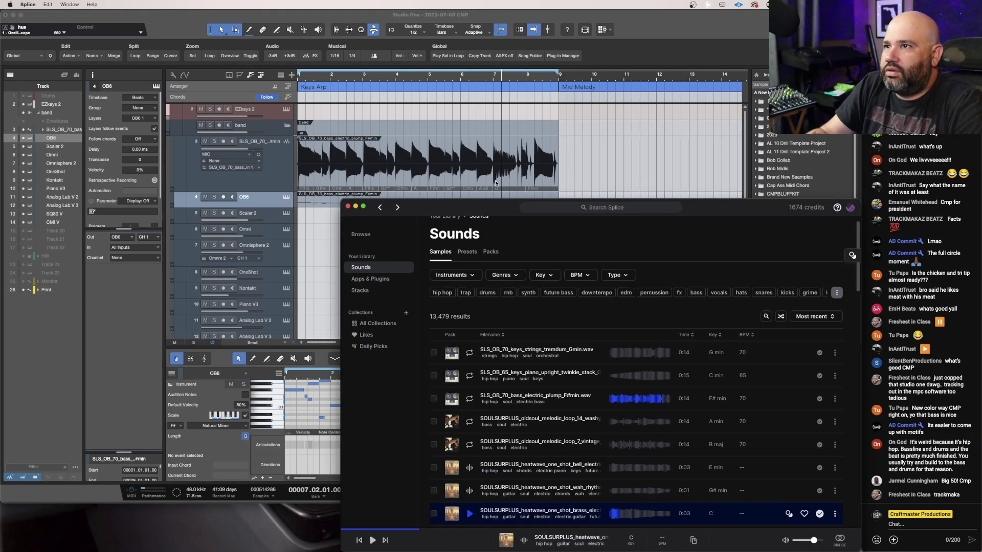
left_click_drag(496, 207, 671, 196)
left_click_drag(711, 339, 316, 200)
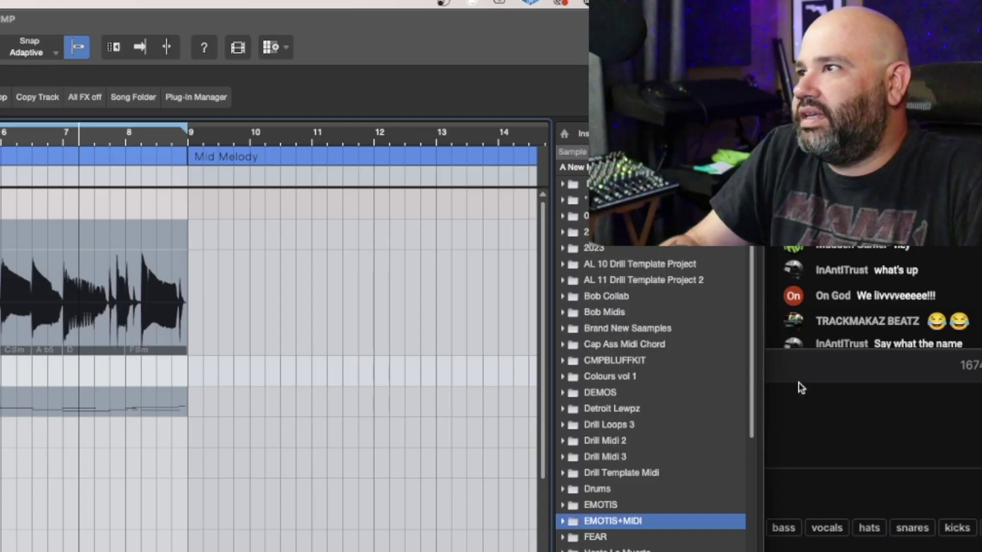
- Add the SLS_OB_65_keys_piano_upright_twinkle_stack_Cmin sample from Splice at bar 1 on a new track below the strings, and hide Splice
left_click_drag(883, 202, 522, 191)
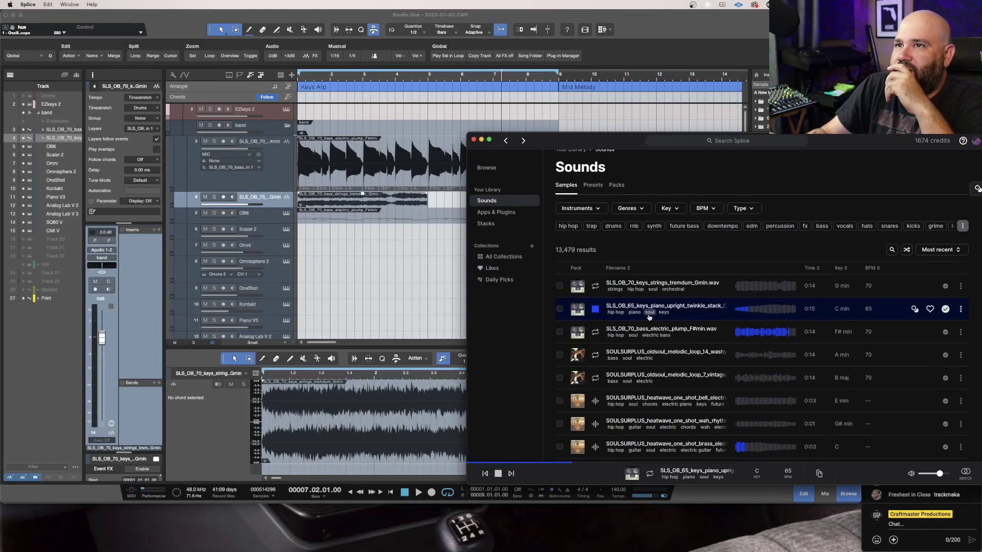
mouse_move(649, 317)
left_mouse_down()
mouse_move(317, 294)
mouse_move(317, 211)
left_mouse_up()
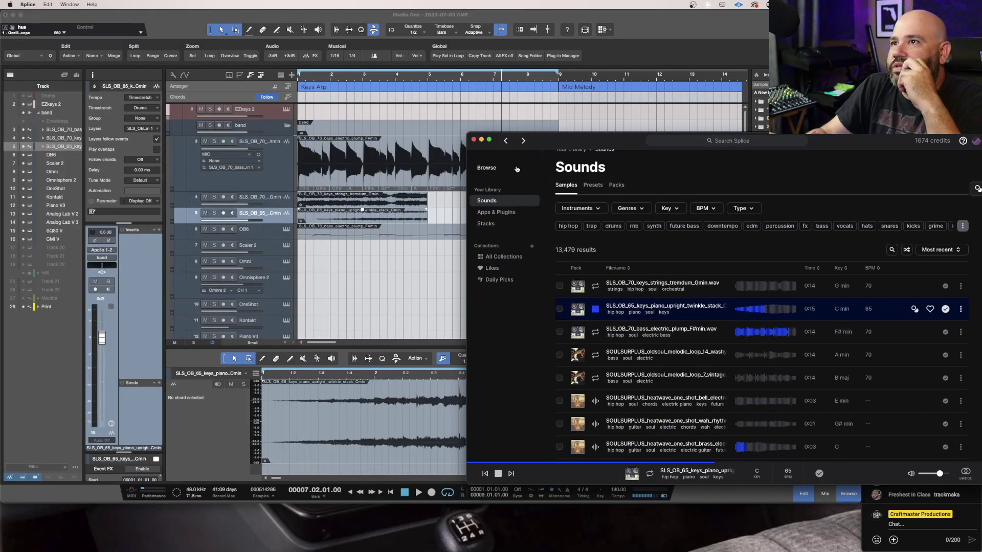
left_click(482, 140)
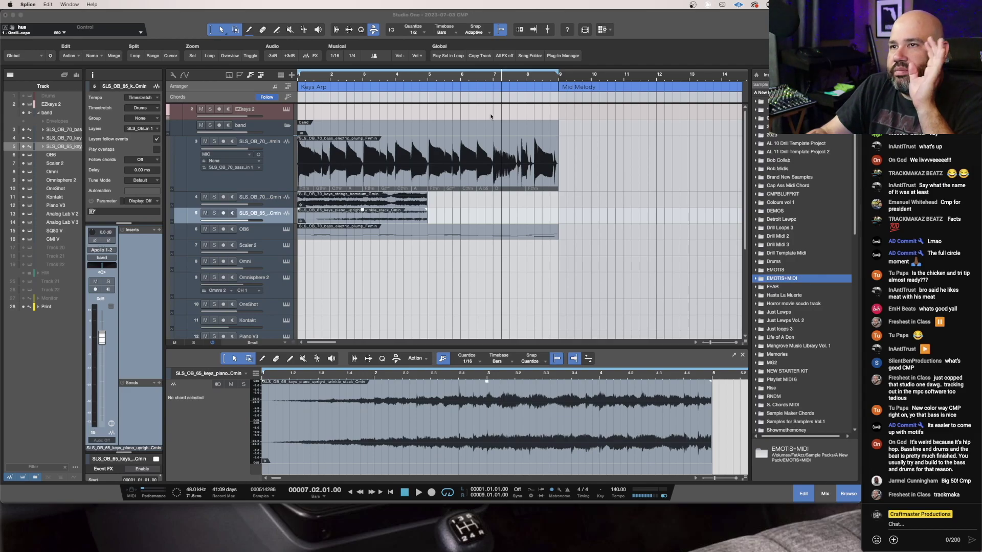
- Solo the strings track and raise its event's file tempo so it spans all eight bars of Keys Arp
left_click(214, 197)
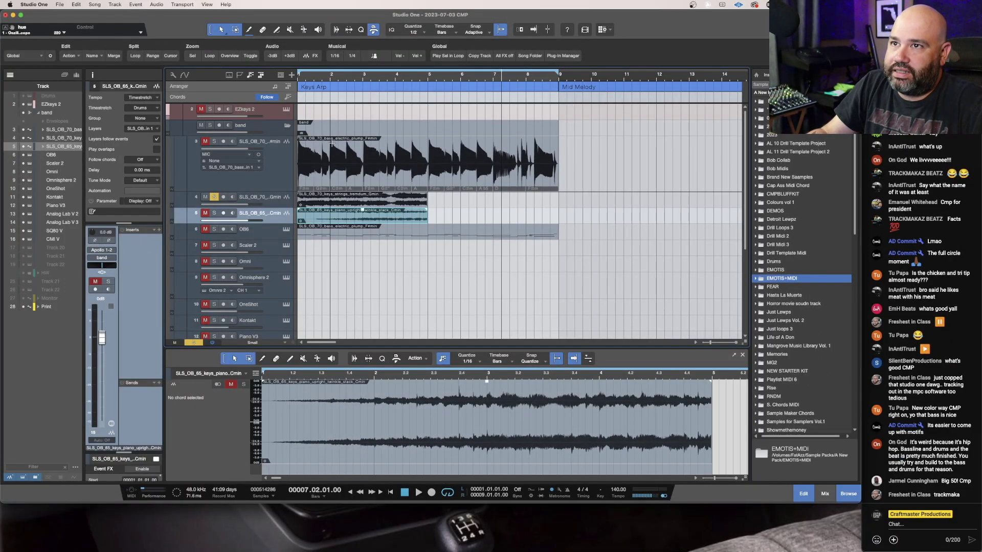
right_click(383, 201)
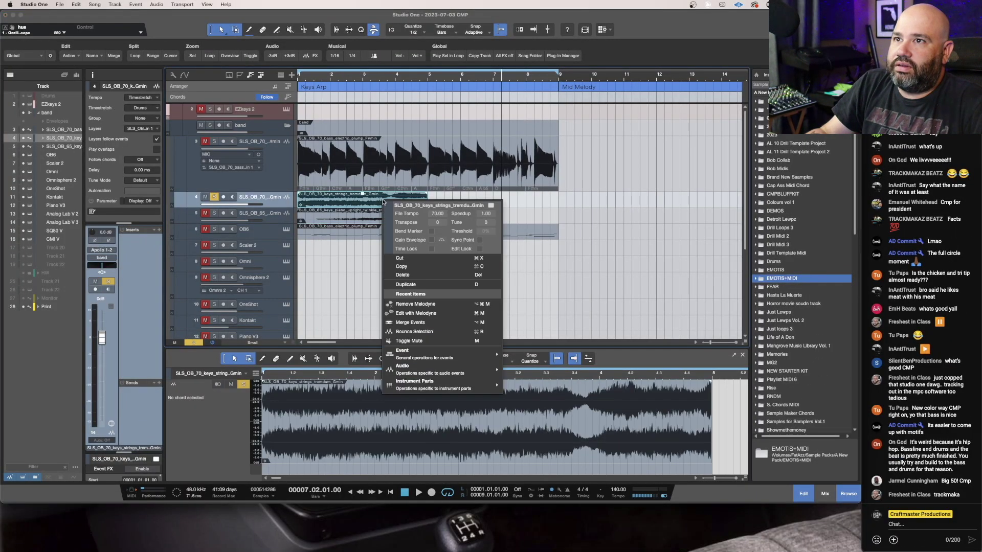
left_click_drag(437, 214, 436, 194)
key("Escape")
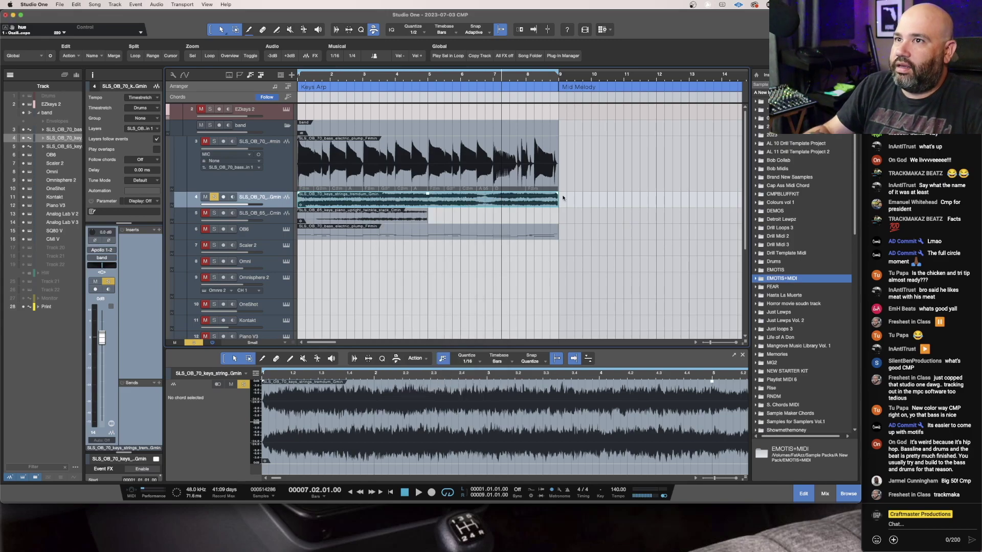
- Set the file tempo of the upright piano event to 130
right_click(361, 219)
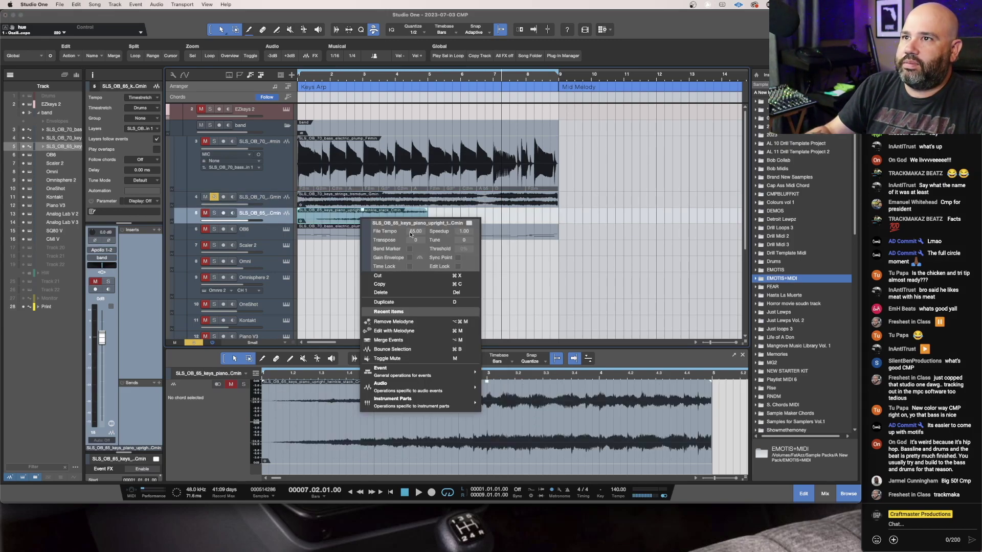
double_click(410, 232)
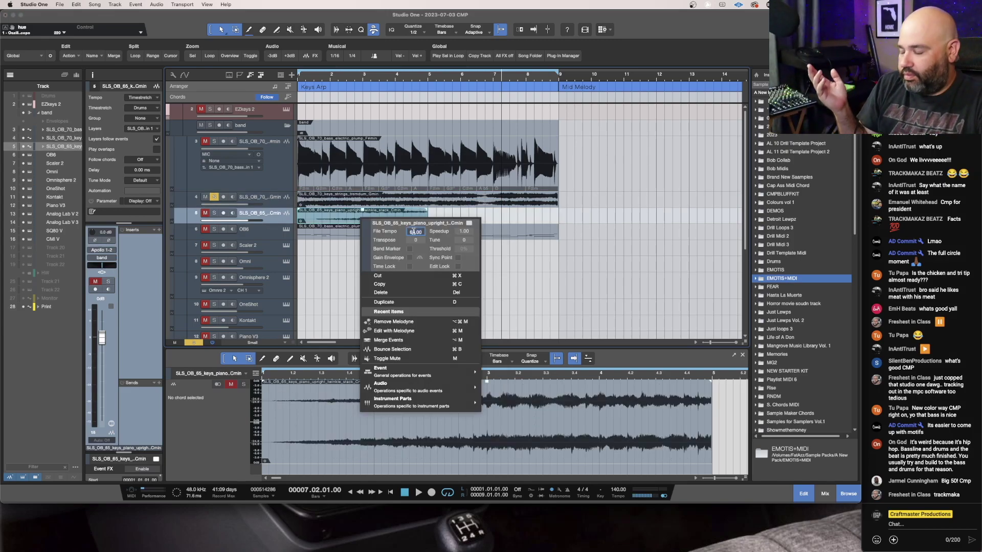
type("130")
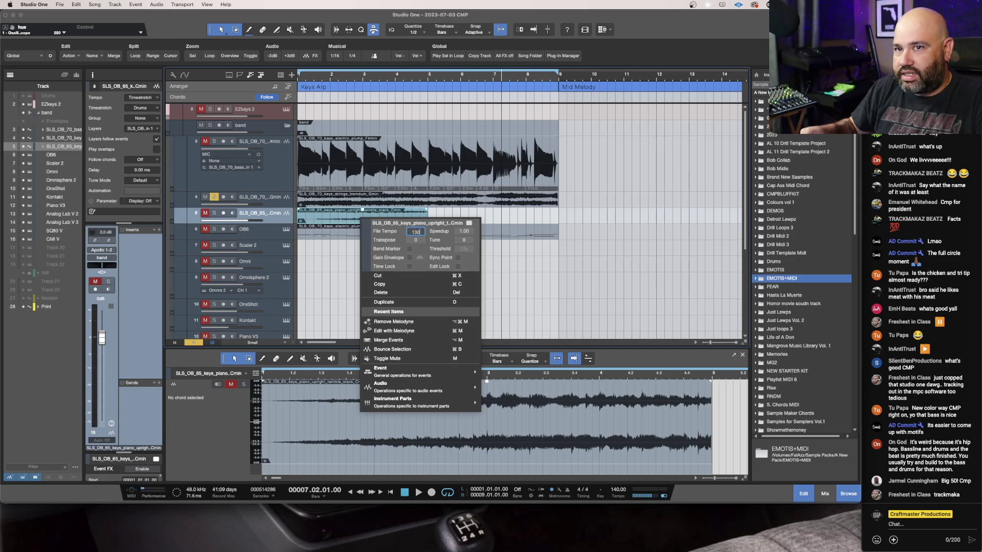
key("Return")
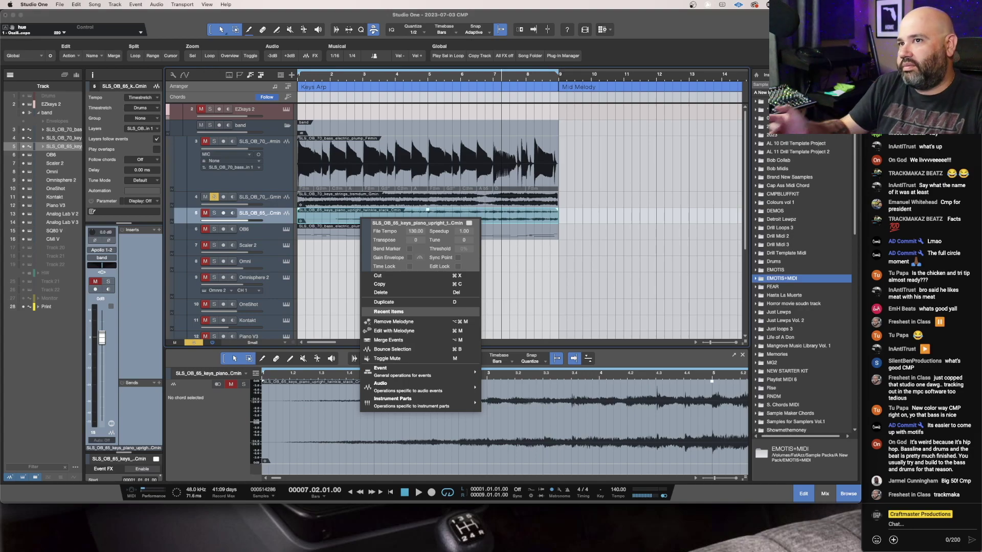
left_click(520, 219)
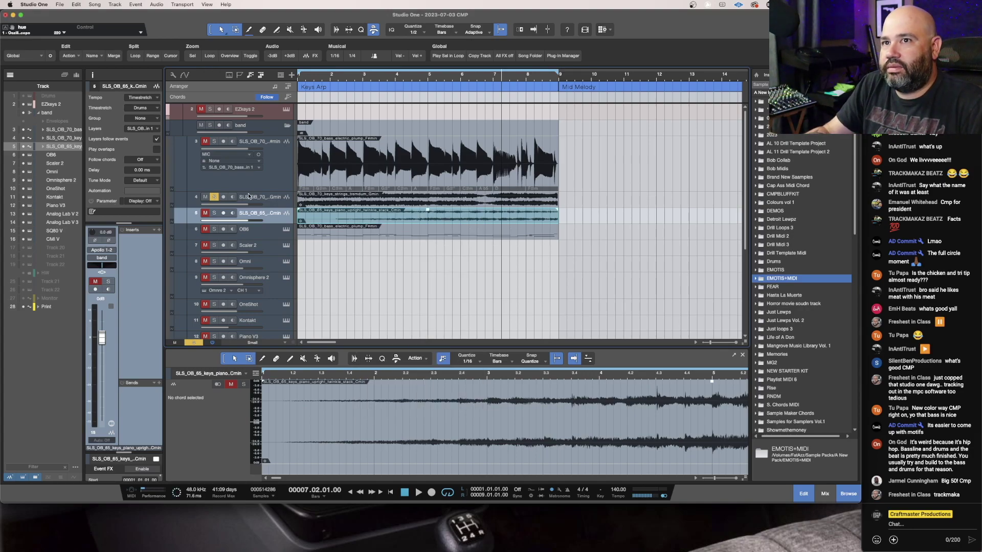